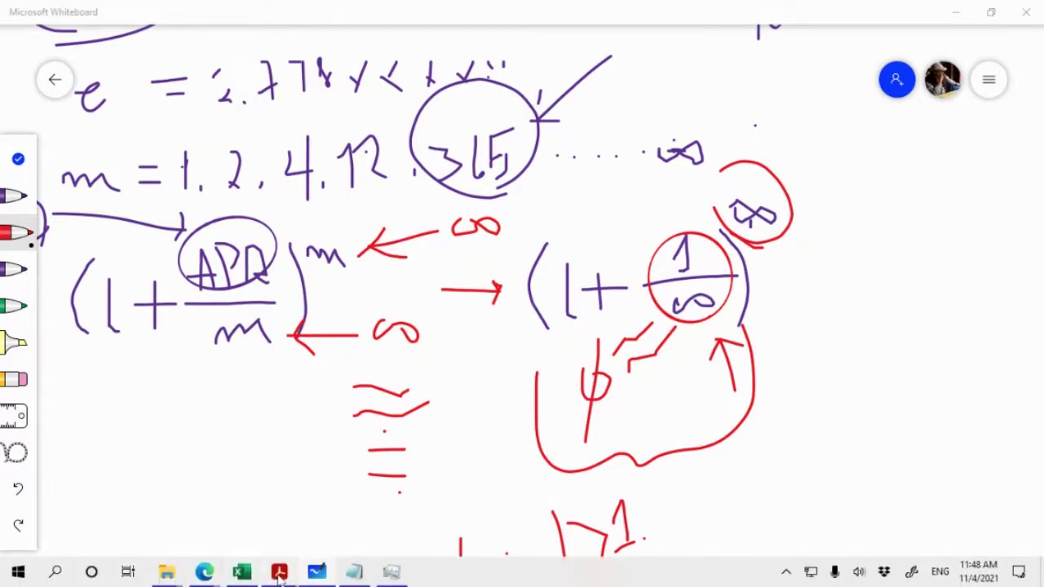
# Switch to Acrobat and display the continuous compounding and logarithm notes in Compounding.pdf
pyautogui.moveTo(279, 571)
pyautogui.moveTo(412, 526)
pyautogui.click(245, 514)
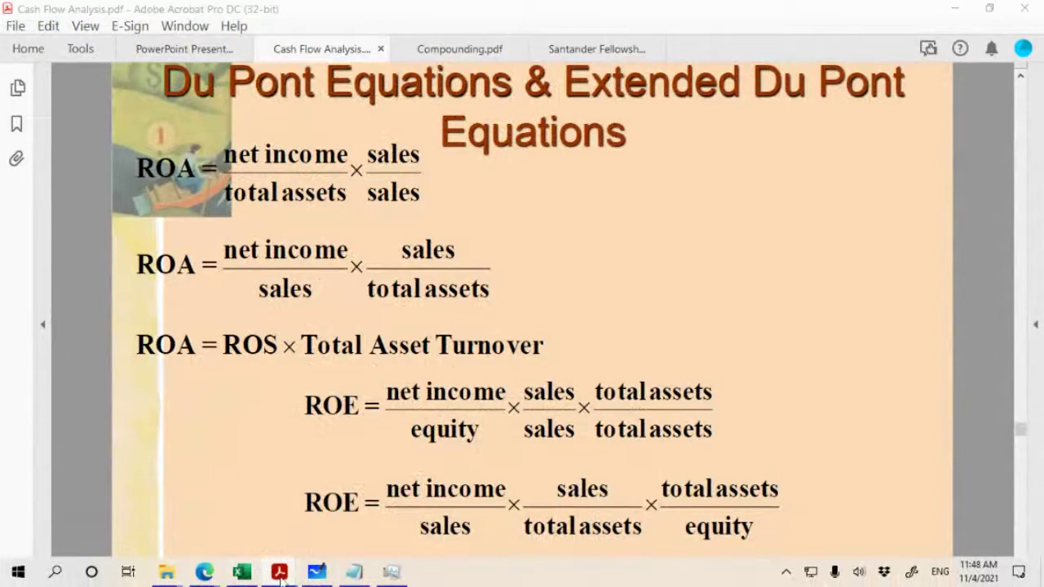
pyautogui.moveTo(278, 571)
pyautogui.click(403, 527)
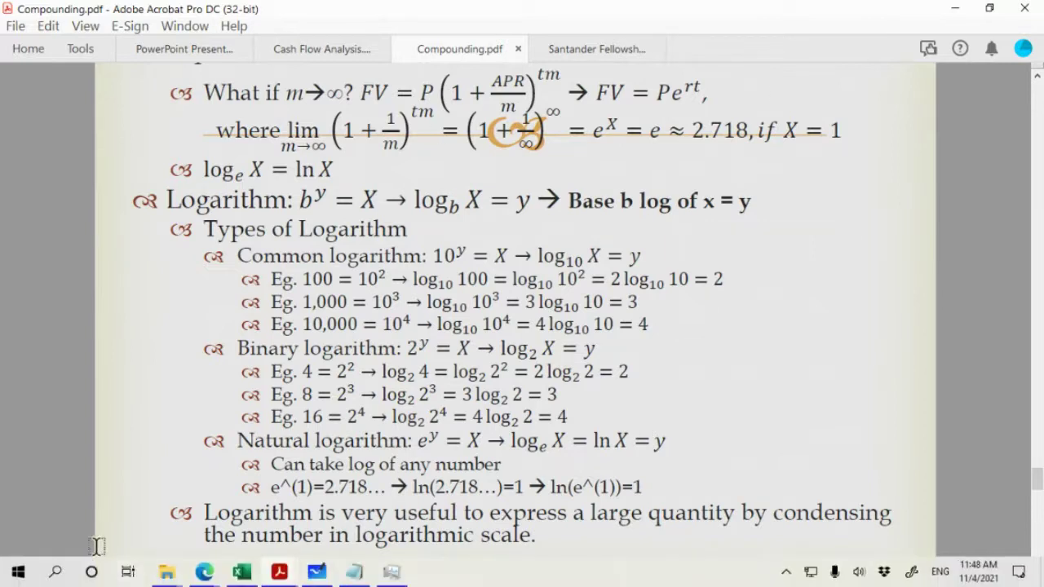
# Switch to the Time-value.xlsx workbook in Excel, maximize it and show the EAR or APY sheet
pyautogui.click(242, 571)
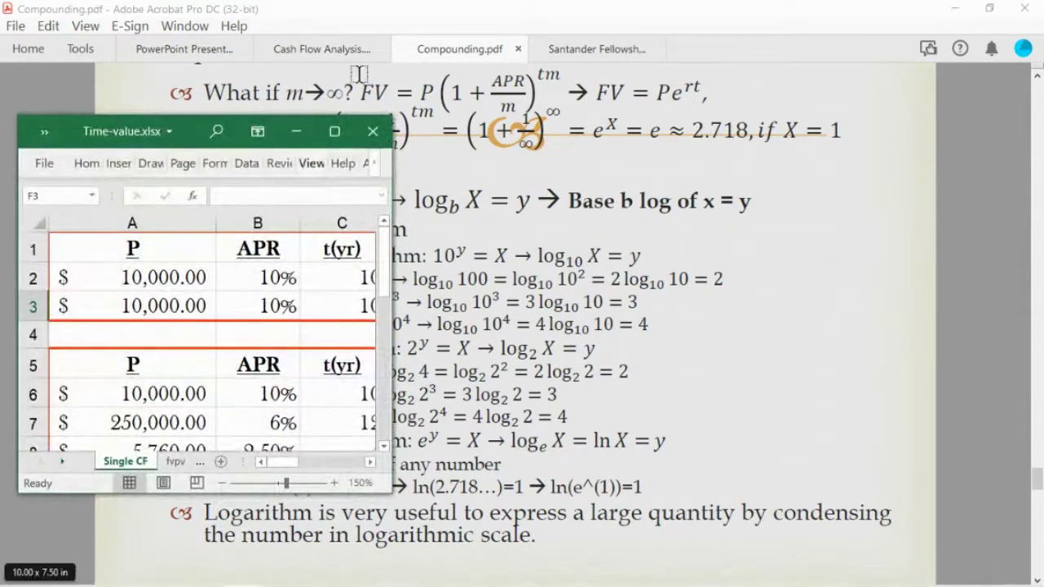
pyautogui.click(334, 132)
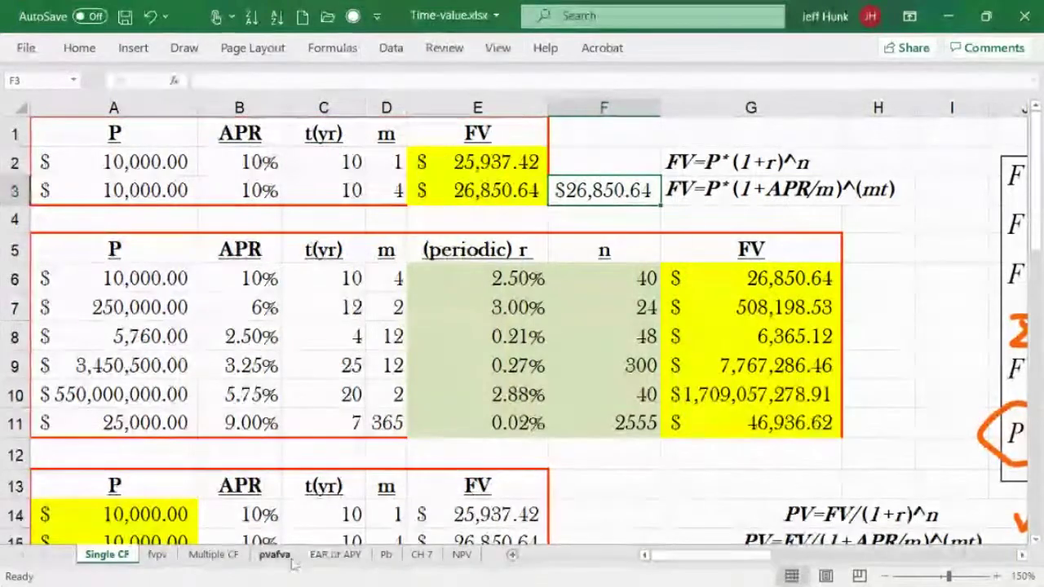
pyautogui.click(334, 555)
pyautogui.scroll(2, 1015, 151)
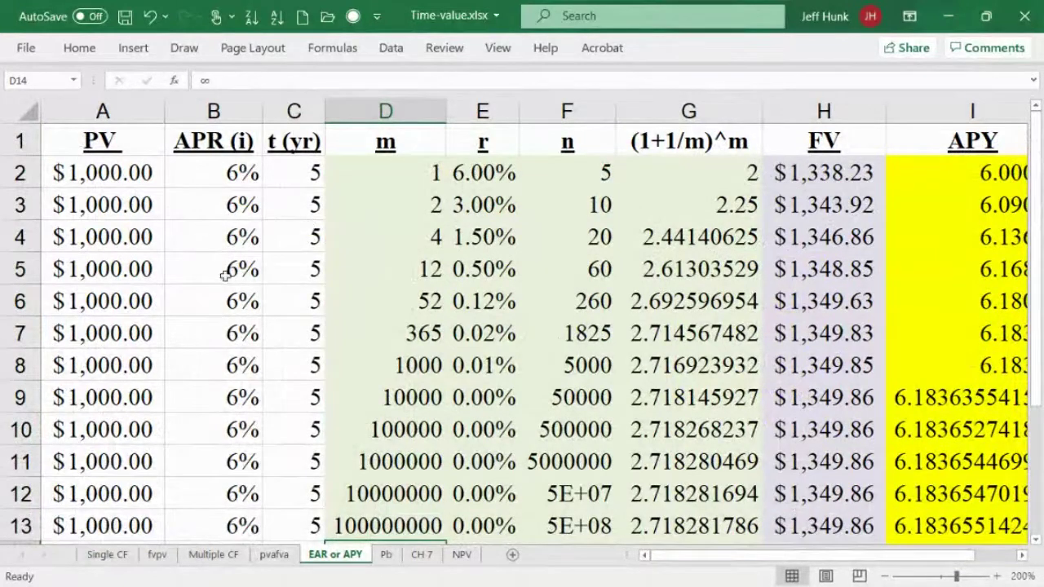
# Examine the PV, APR, t and m inputs in row 2 and the (1+1/m)^m formula in G2
pyautogui.click(117, 181)
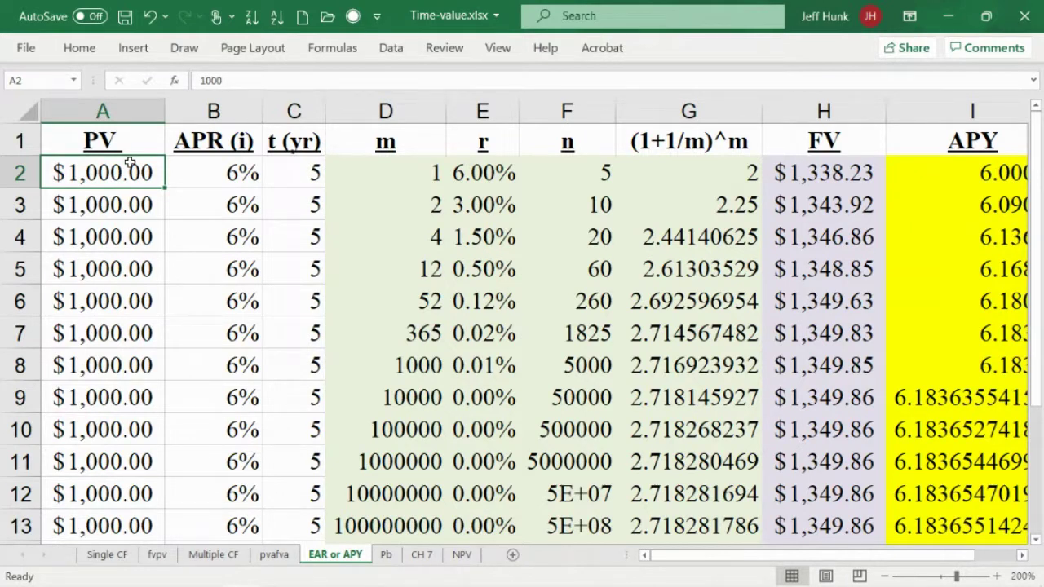
pyautogui.click(211, 179)
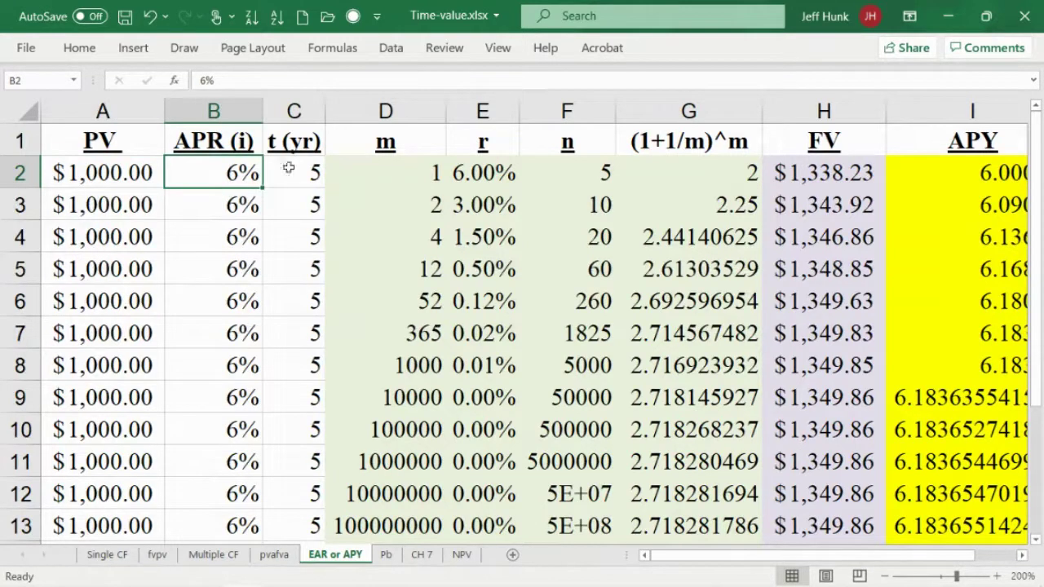
pyautogui.click(289, 168)
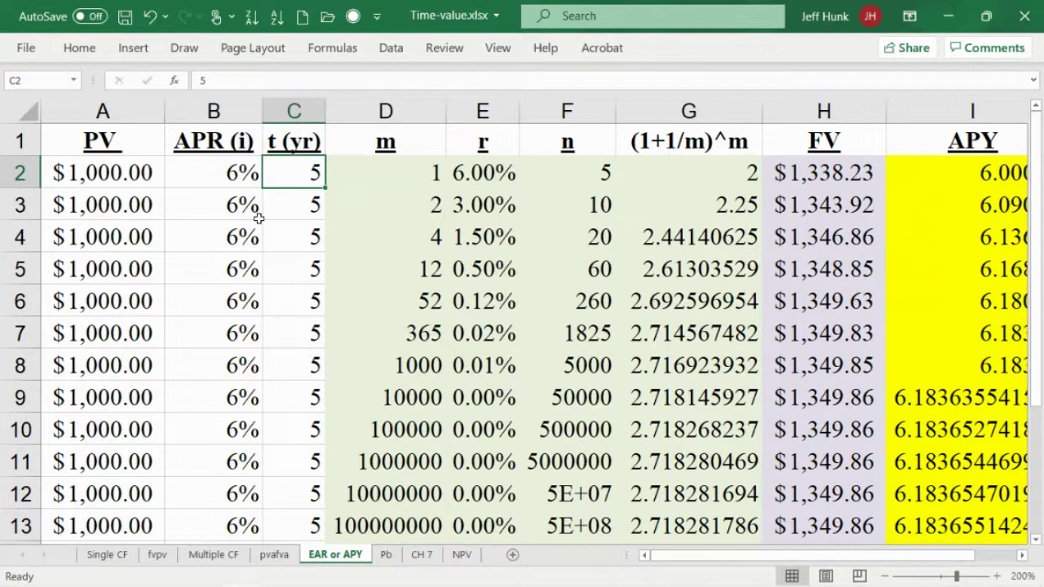
pyautogui.click(388, 176)
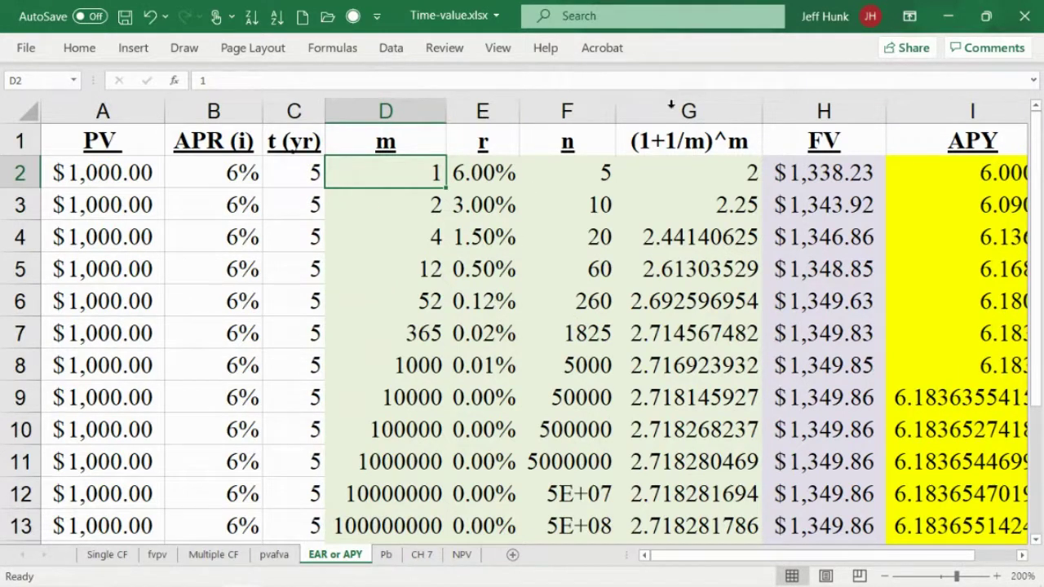
pyautogui.click(706, 178)
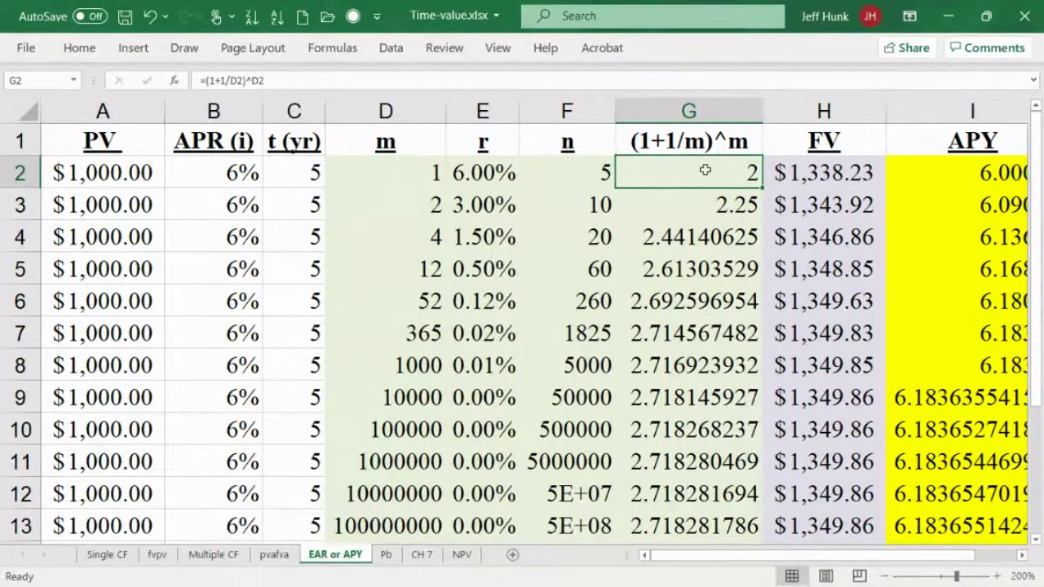
pyautogui.doubleClick(704, 170)
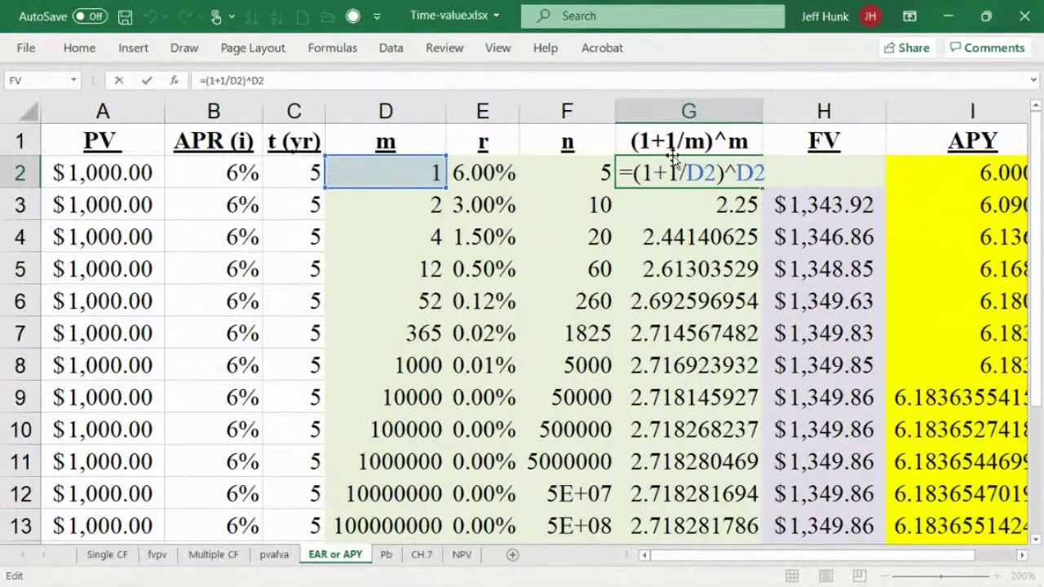
# Move the (1+1/m)^m column from G to K and delete the emptied column G
pyautogui.click(689, 110)
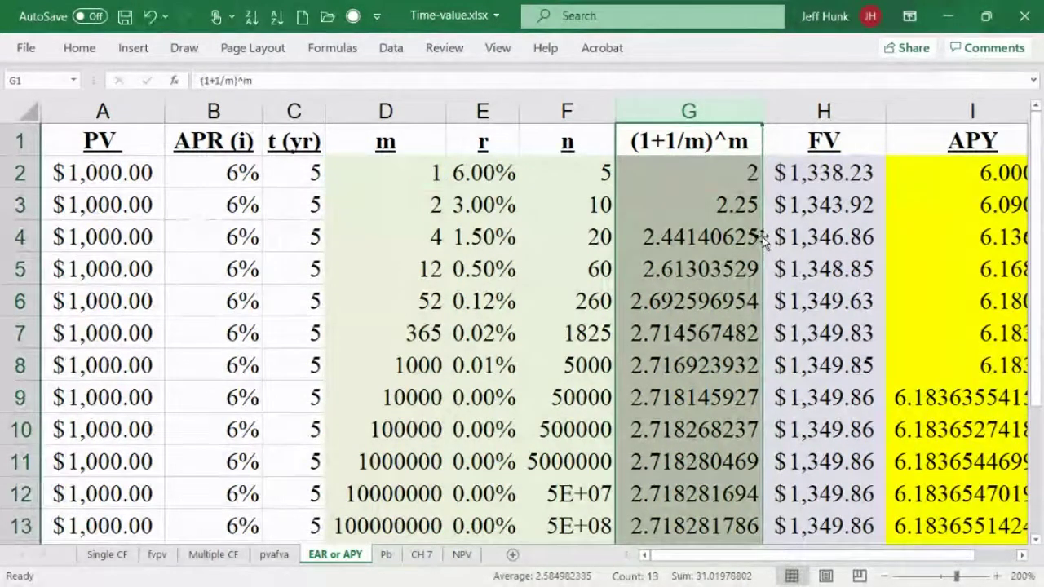
pyautogui.moveTo(767, 249); pyautogui.dragTo(658, 261)
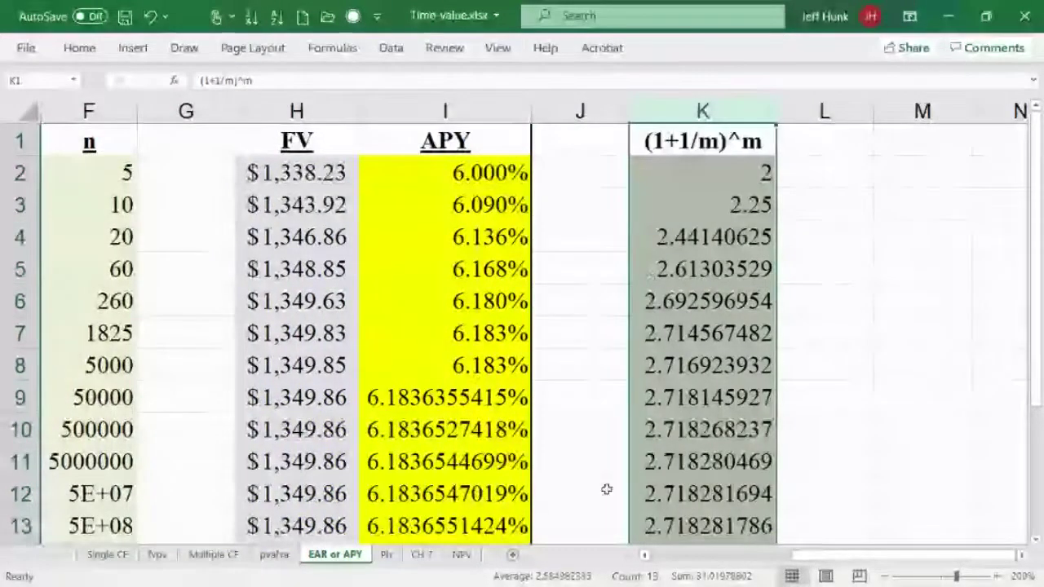
pyautogui.hscroll(-2, 687, 563)
pyautogui.hscroll(-3, 687, 563)
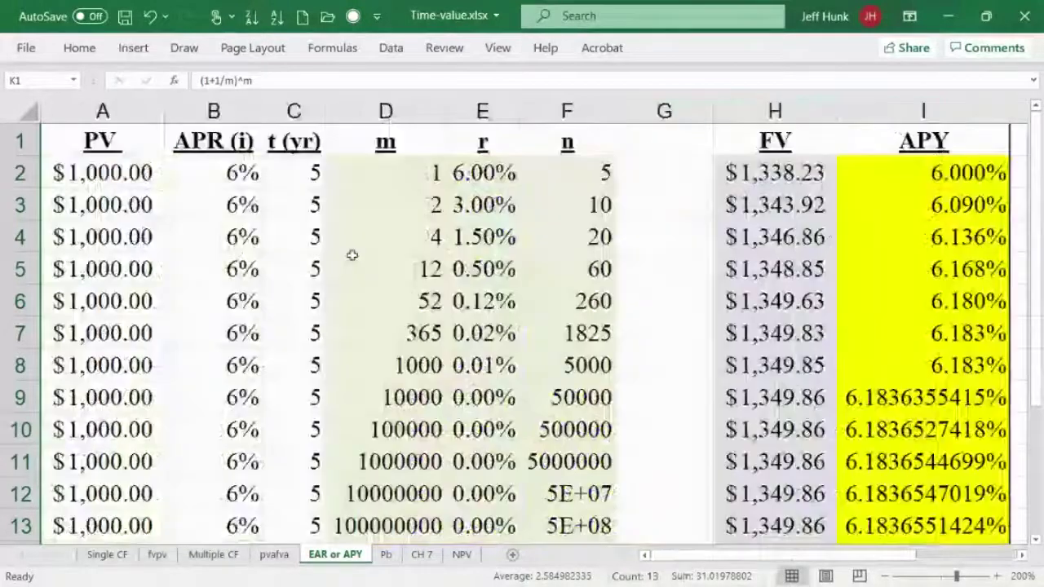
pyautogui.click(652, 111)
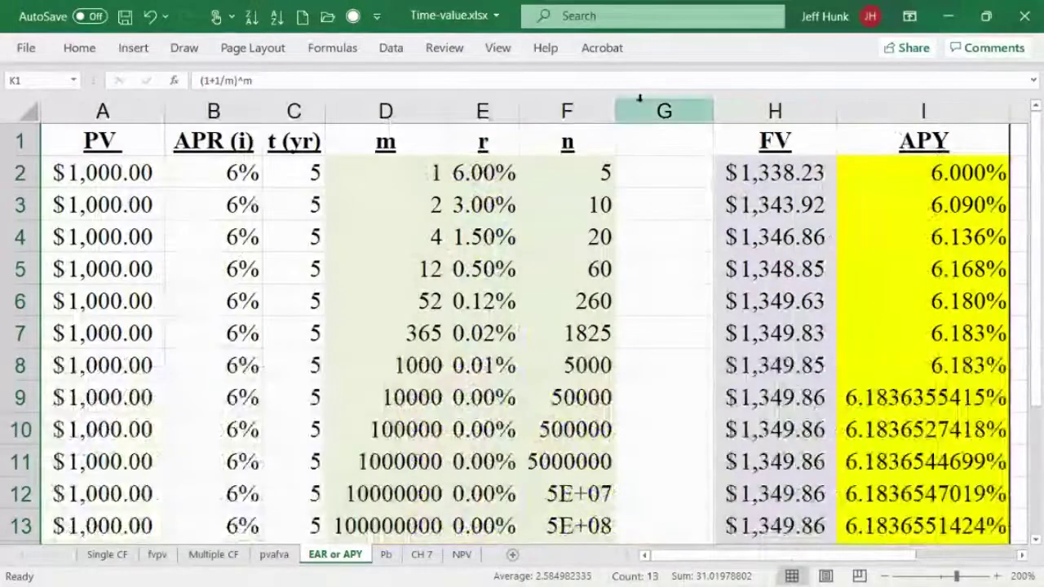
pyautogui.click(79, 47)
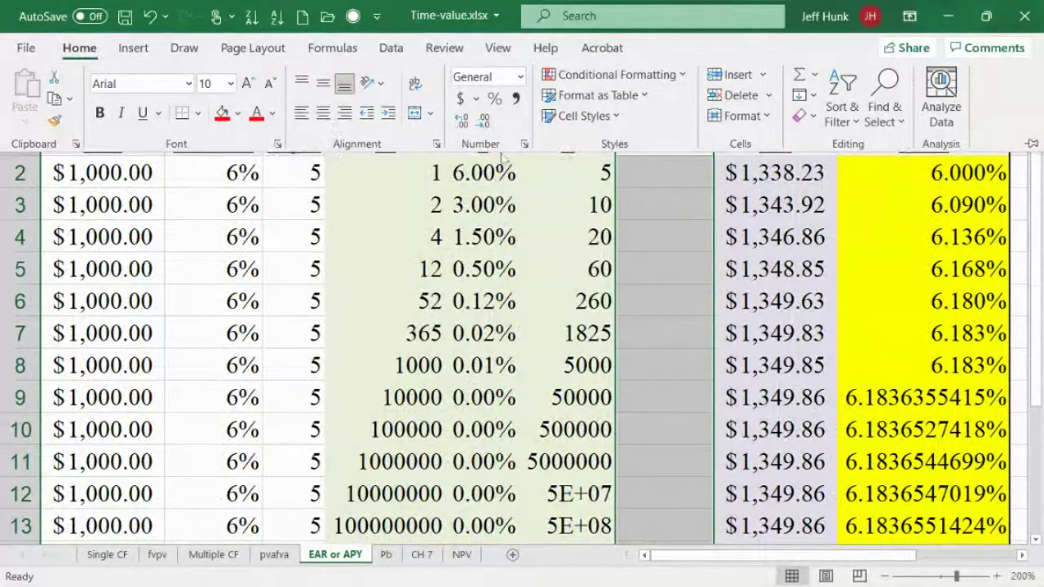
pyautogui.click(738, 95)
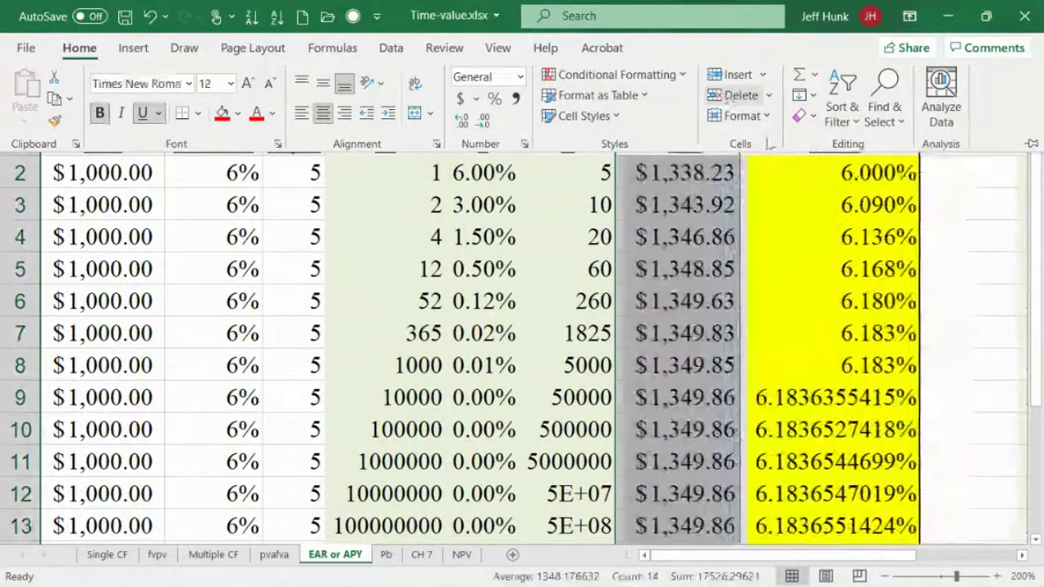
# Check the (1+1/m)^m formula in J2 and the m column it refers to
pyautogui.click(1012, 558)
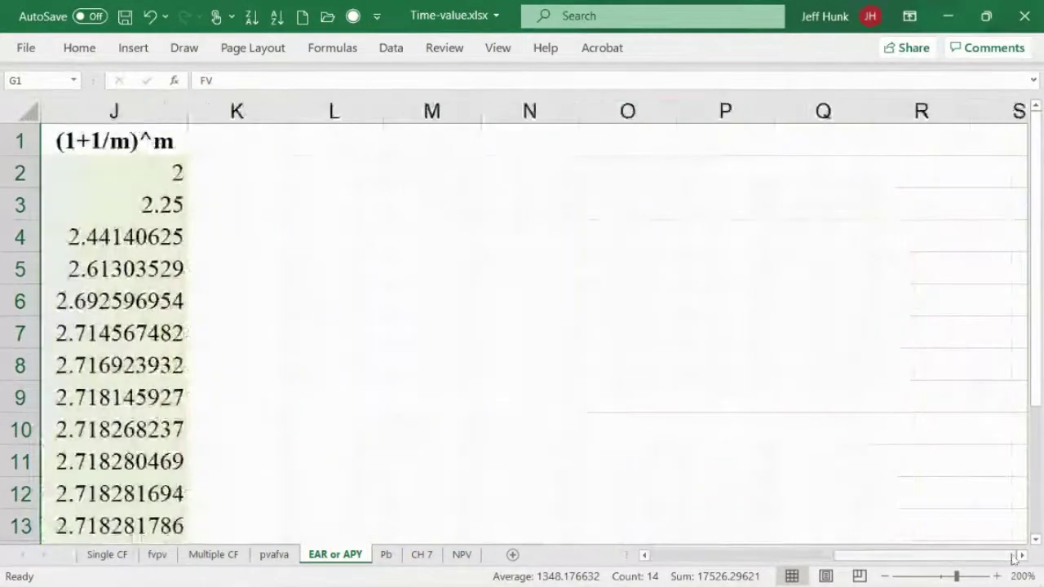
pyautogui.click(645, 555)
pyautogui.click(203, 164)
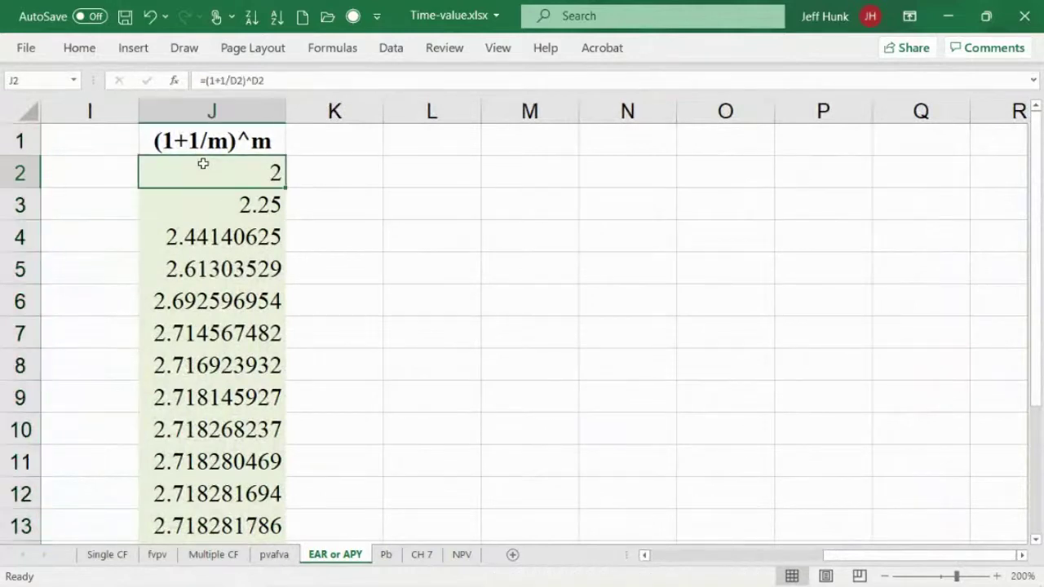
pyautogui.click(683, 556)
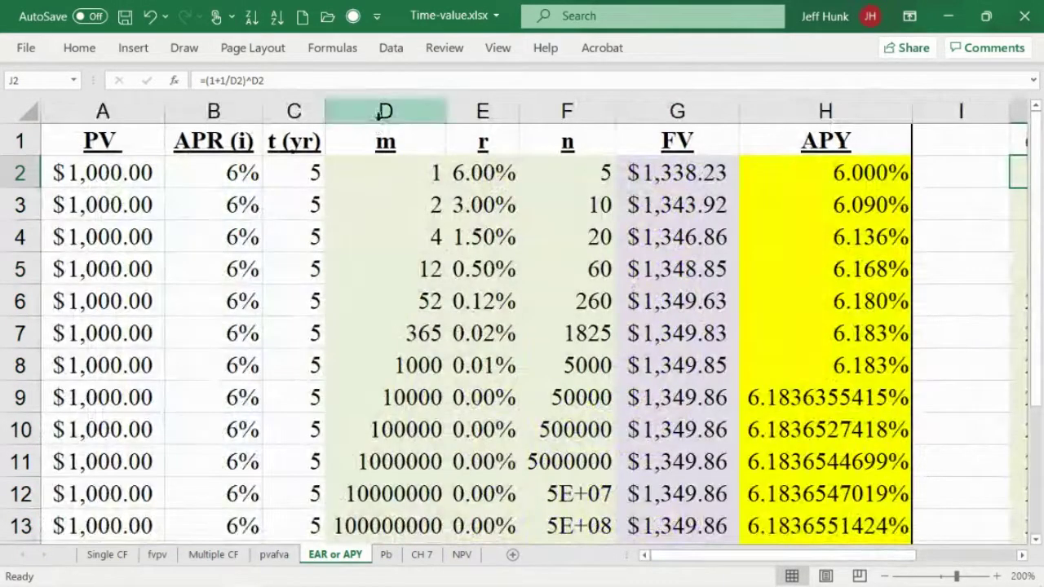
pyautogui.click(384, 112)
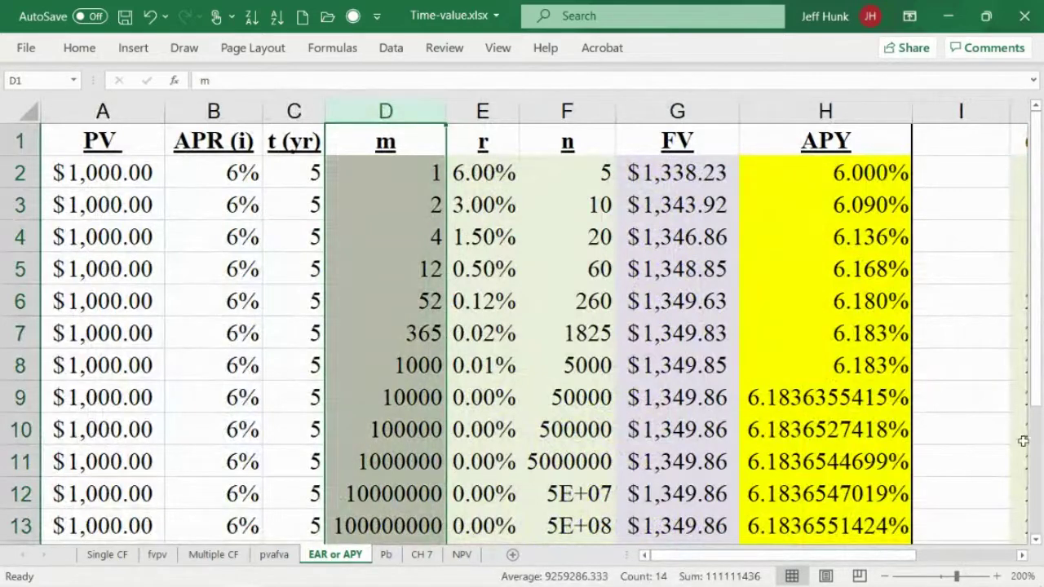
# Delete the empty column I between the APY and (1+1/m)^m columns
pyautogui.click(1016, 556)
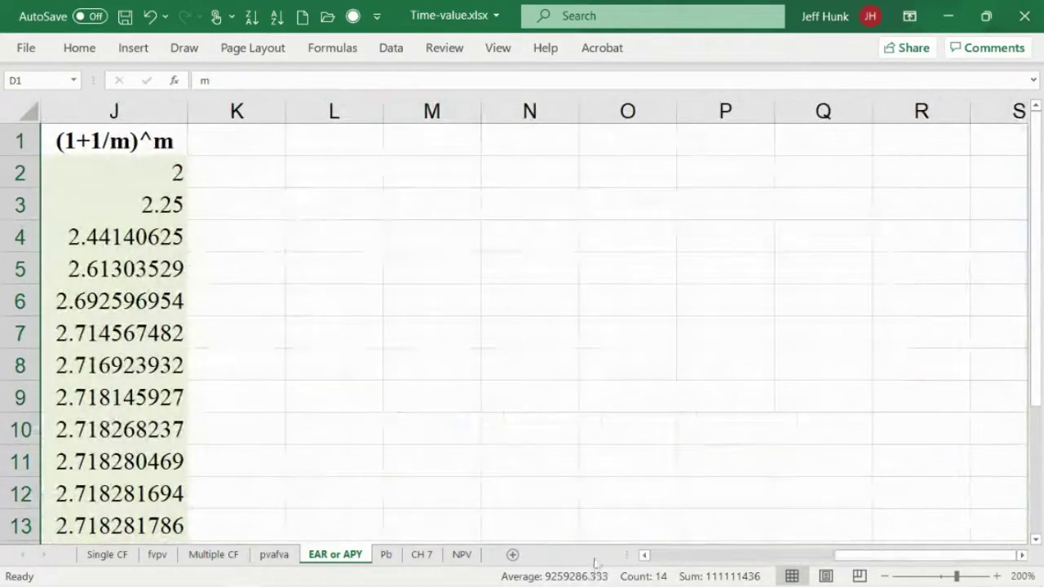
pyautogui.click(644, 556)
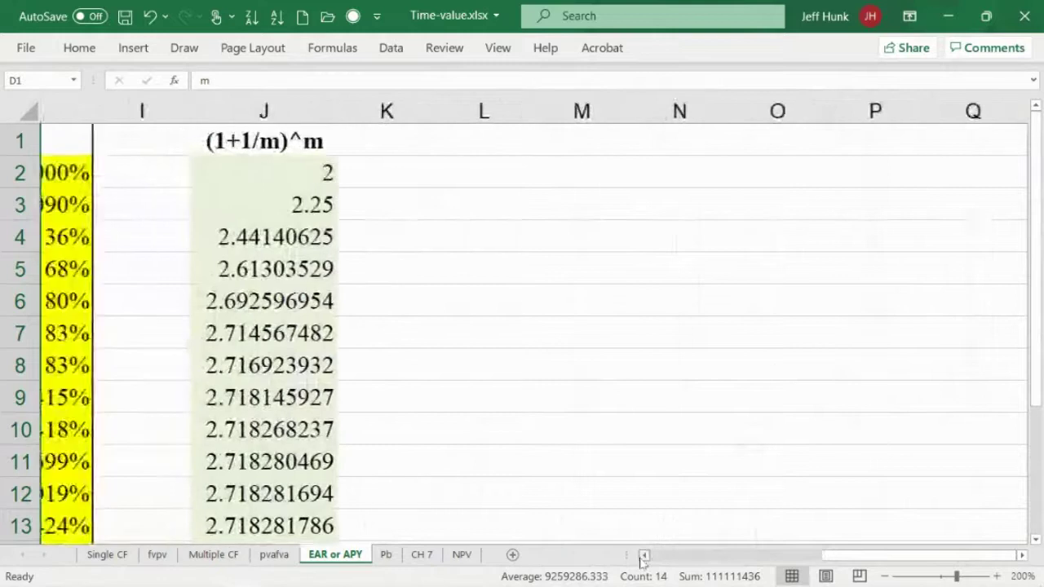
pyautogui.click(386, 108)
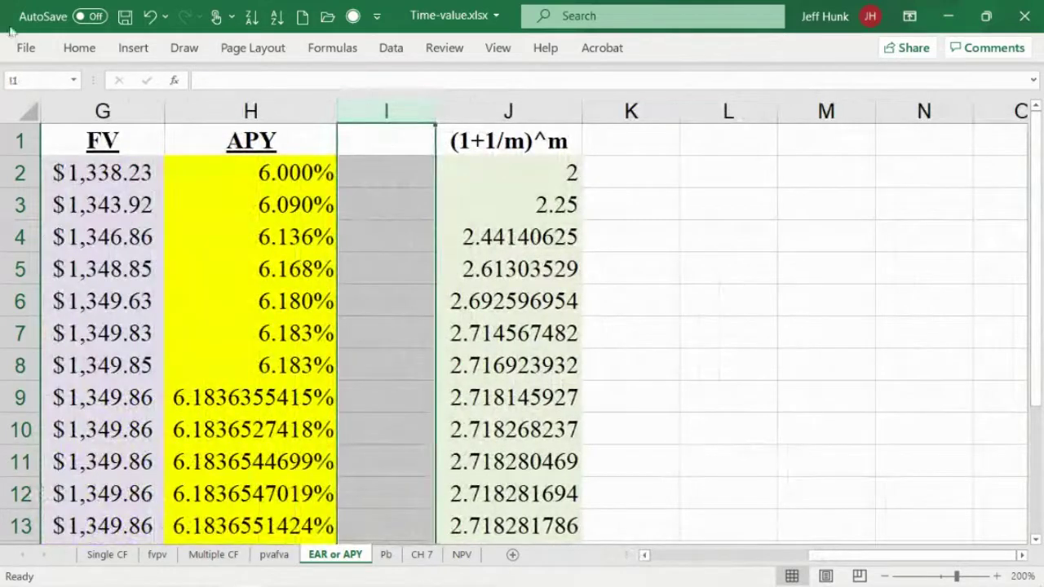
pyautogui.click(79, 48)
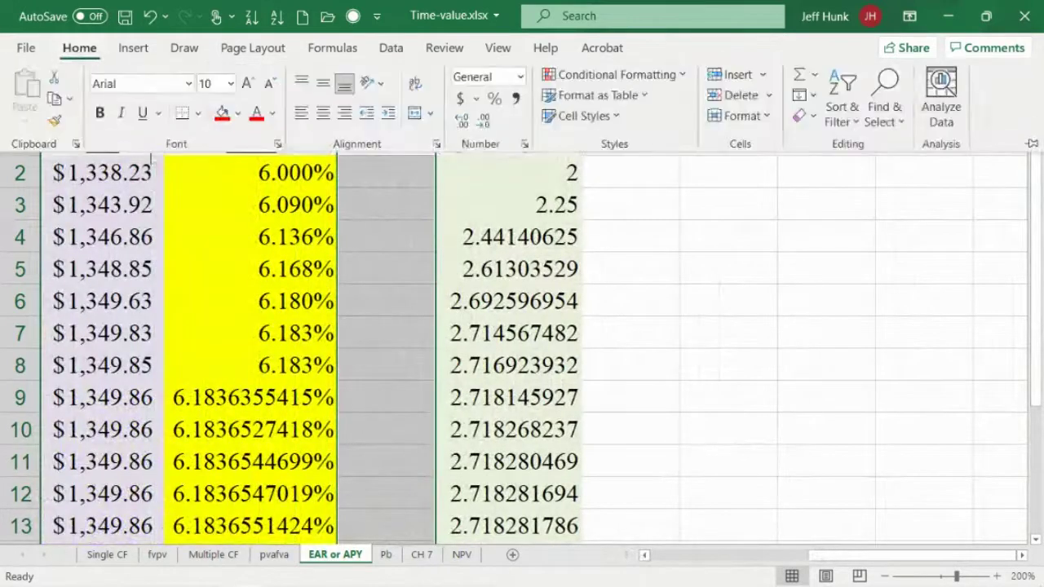
pyautogui.click(740, 95)
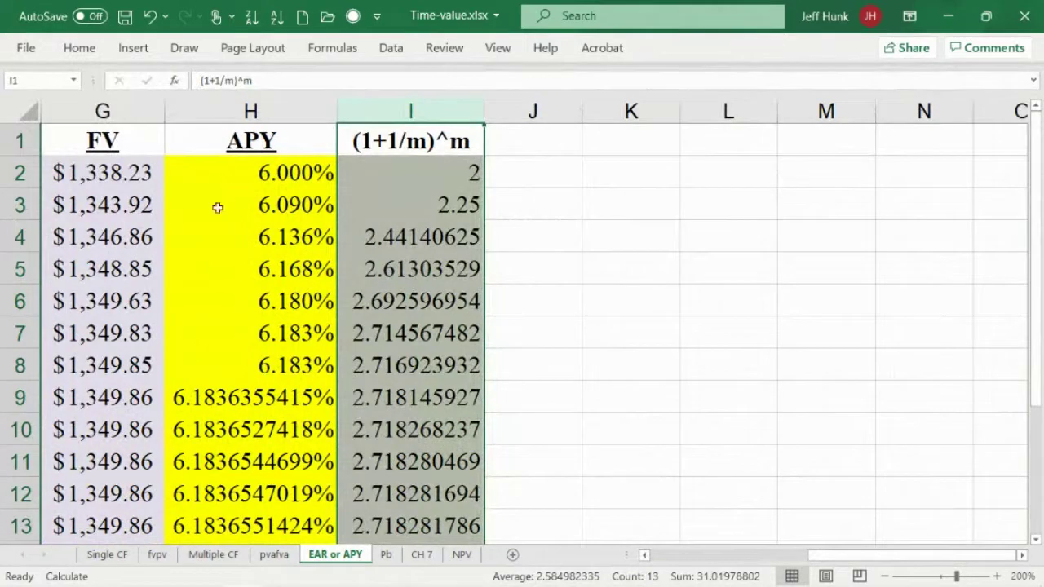
# Hide columns E through H so the m and (1+1/m)^m columns sit side by side
pyautogui.click(644, 554)
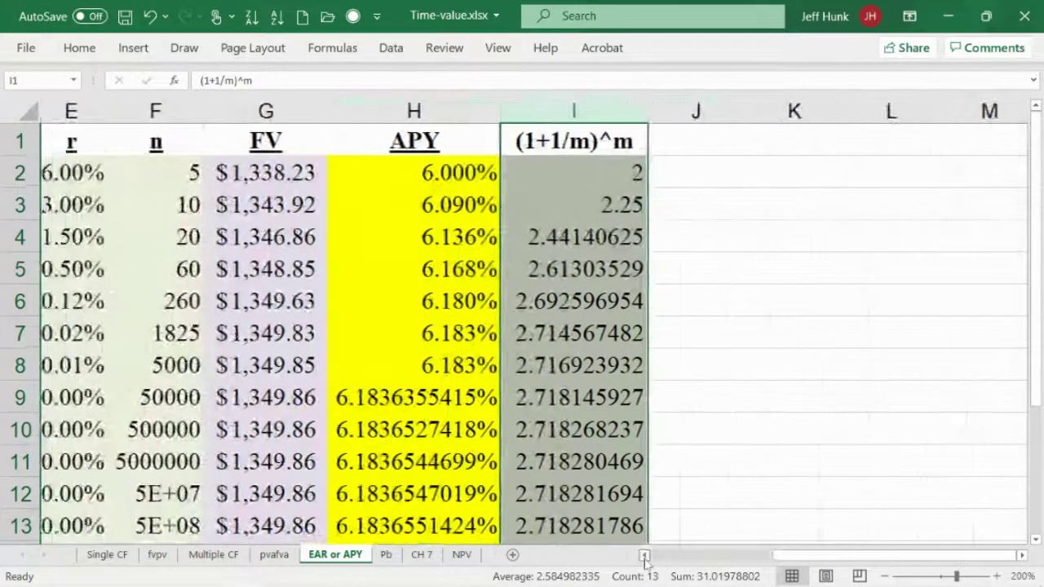
pyautogui.click(255, 109)
pyautogui.moveTo(254, 106); pyautogui.dragTo(538, 112)
pyautogui.click(80, 47)
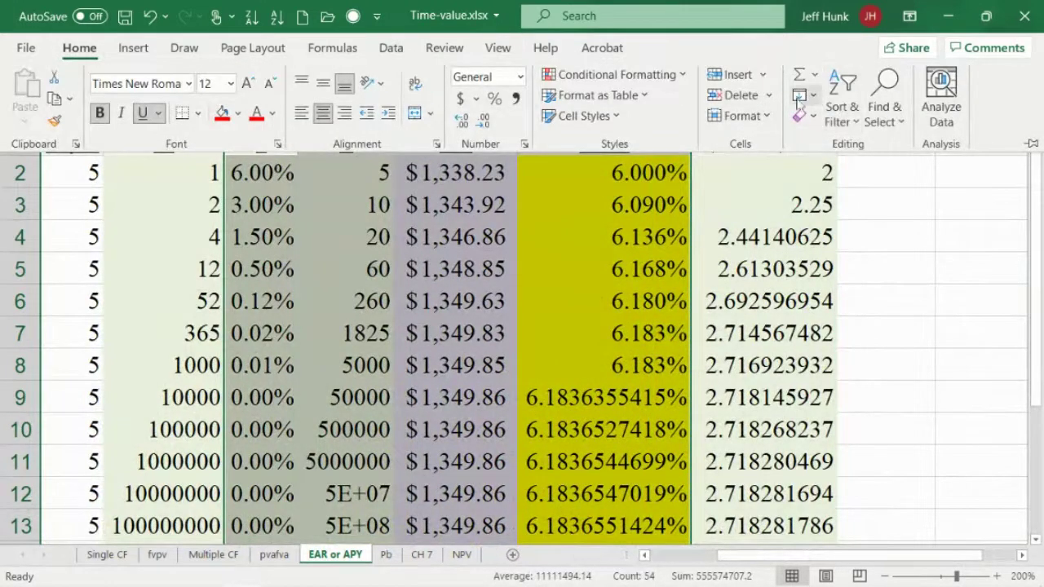
pyautogui.click(773, 118)
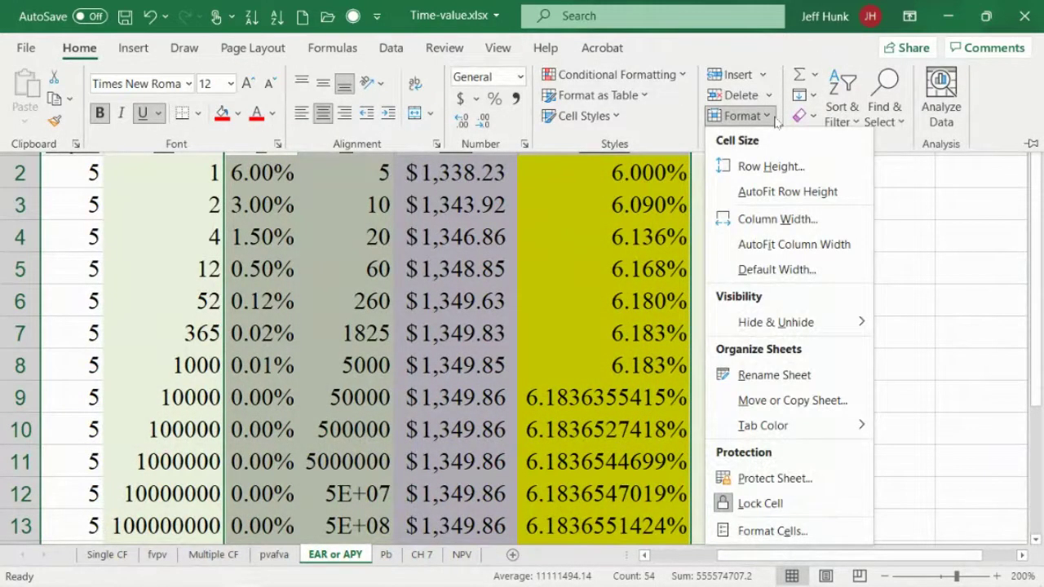
pyautogui.moveTo(809, 326)
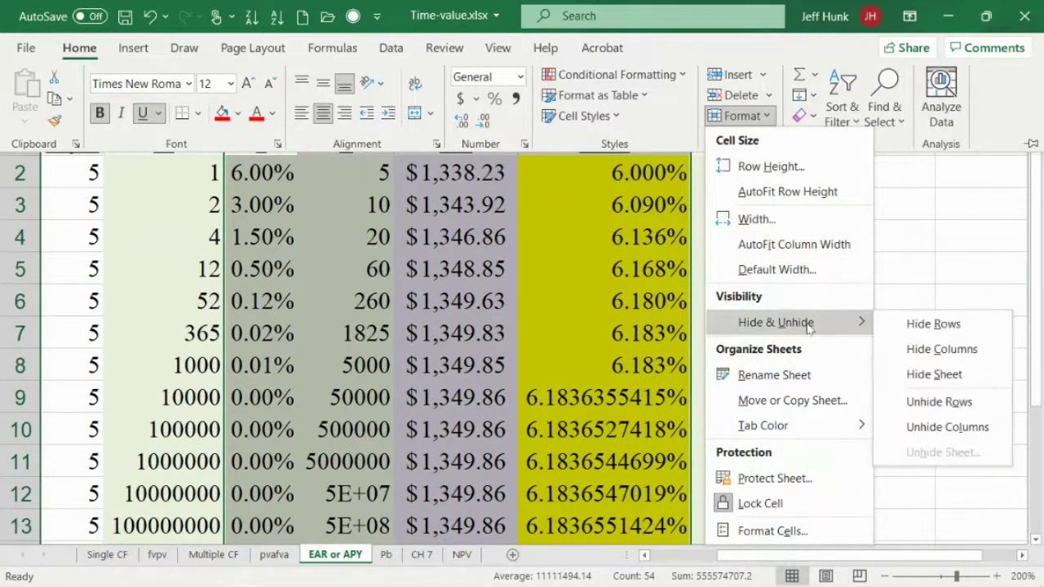
pyautogui.click(942, 349)
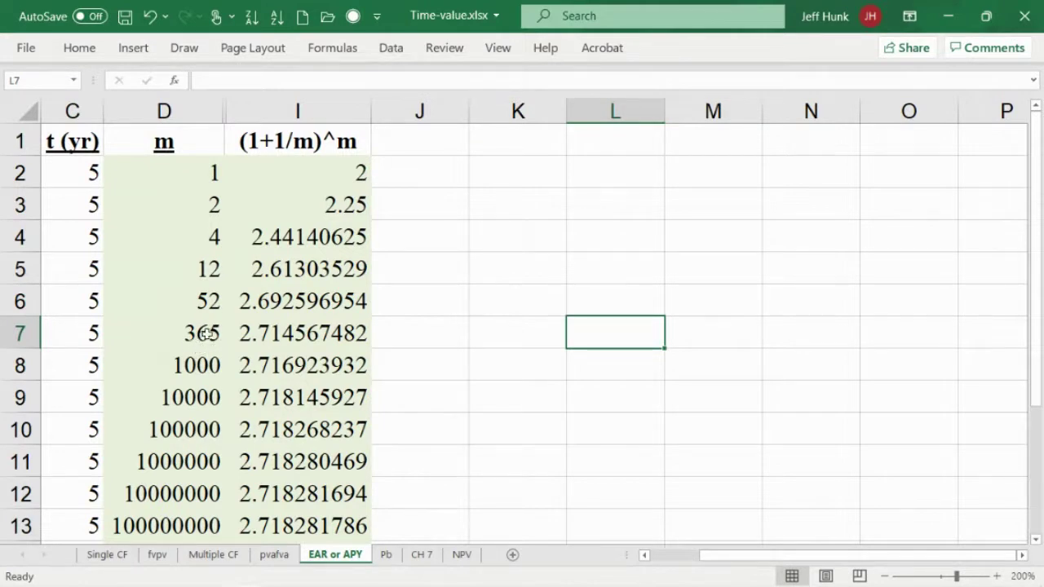
# Examine the (1+1/m)^m results for m values of 365, 1000 and 100000
pyautogui.click(267, 341)
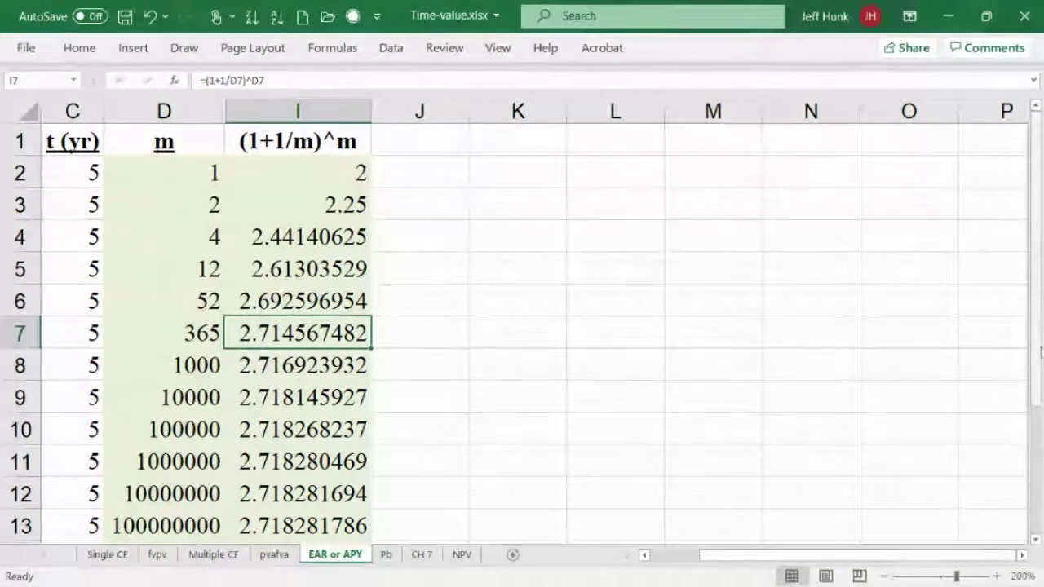
pyautogui.moveTo(1038, 363); pyautogui.dragTo(1037, 384)
pyautogui.scroll(-1, 290, 428)
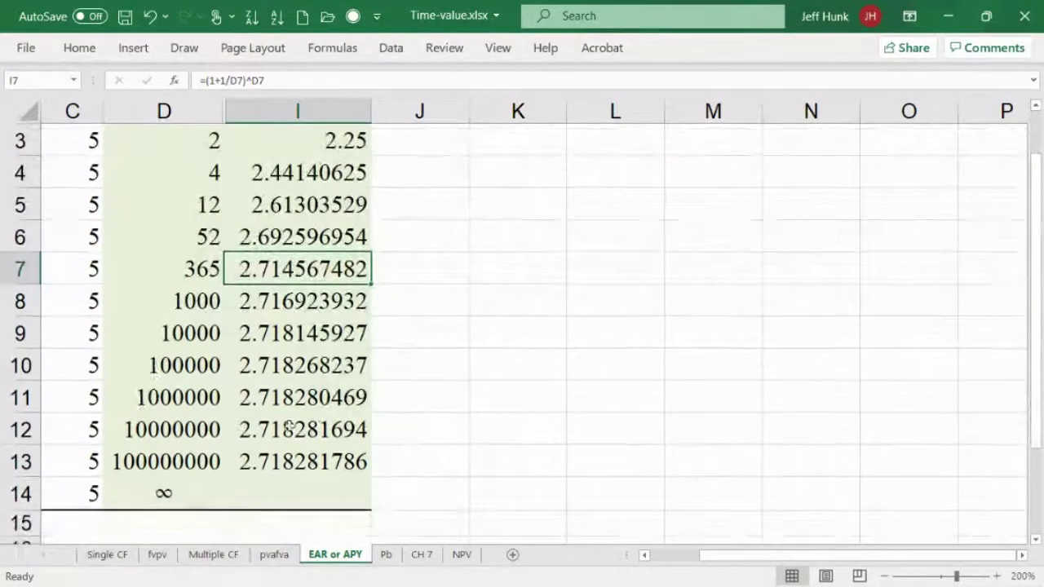
pyautogui.click(193, 369)
pyautogui.click(271, 375)
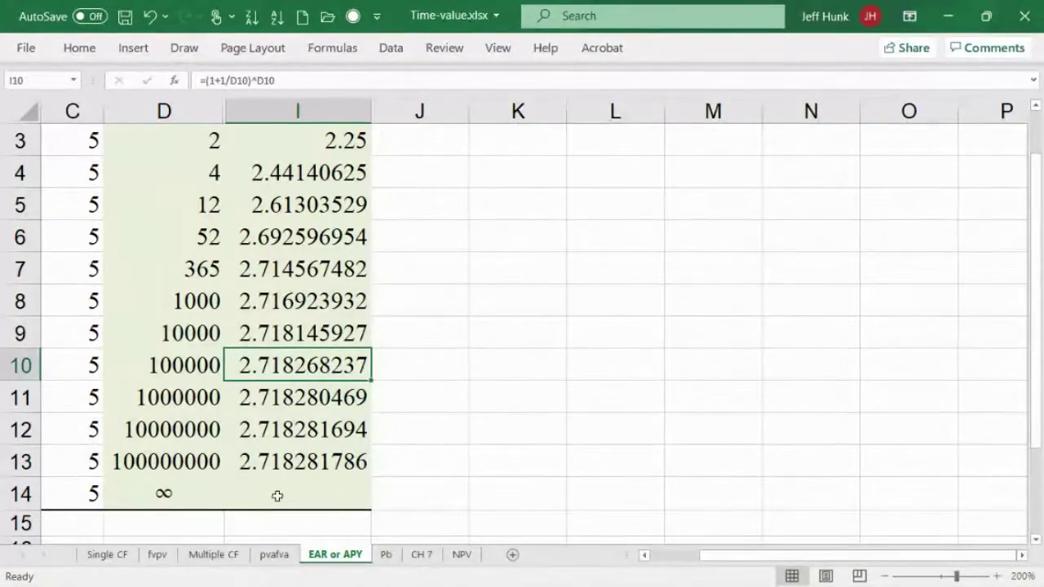
pyautogui.click(260, 306)
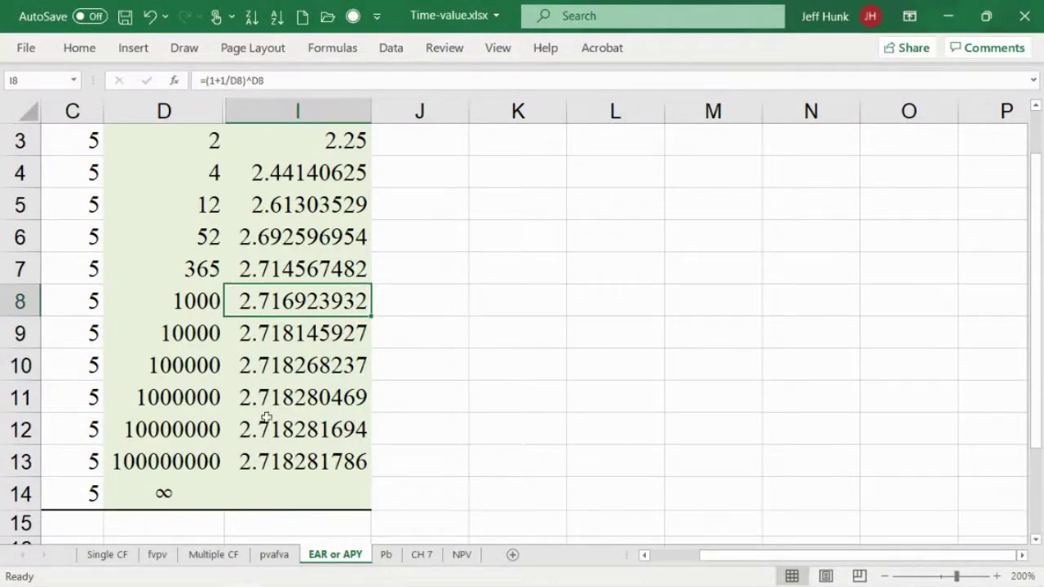
# Select the (1+1/m)^m results for m values from 365 to 100000000 and compare how they change
pyautogui.click(262, 336)
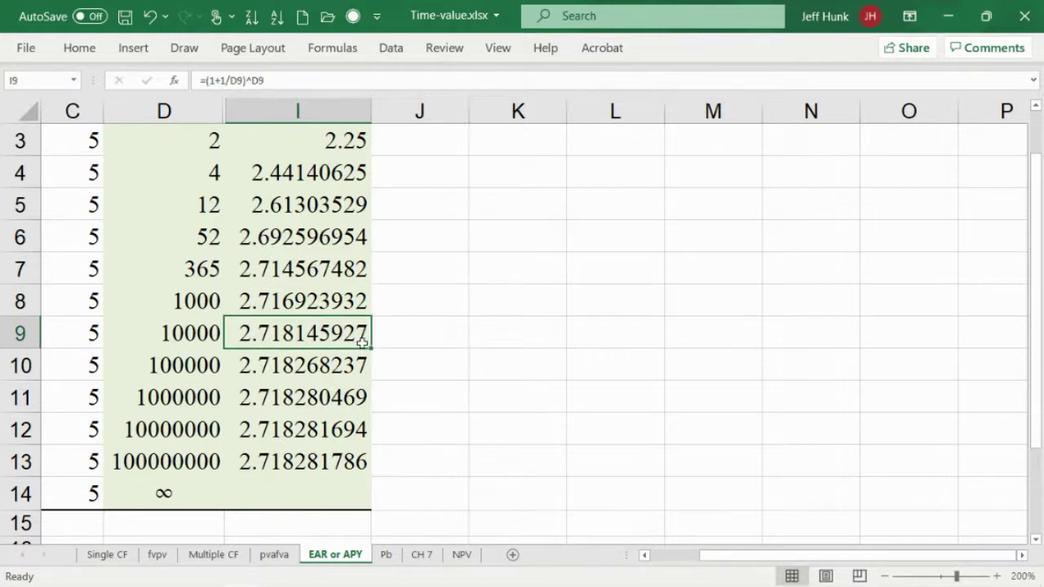
pyautogui.moveTo(301, 275); pyautogui.dragTo(304, 455)
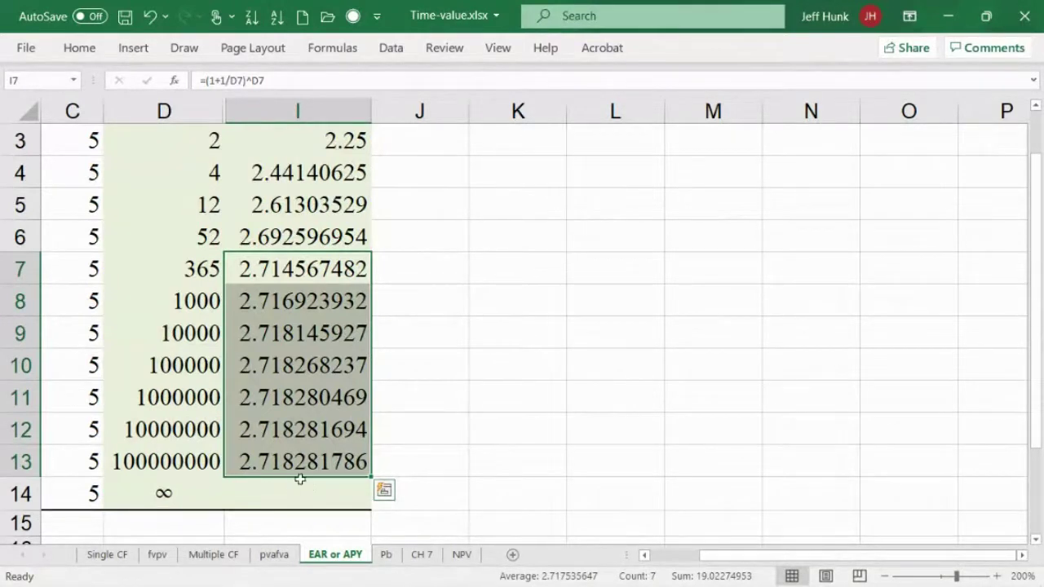
pyautogui.moveTo(581, 584)
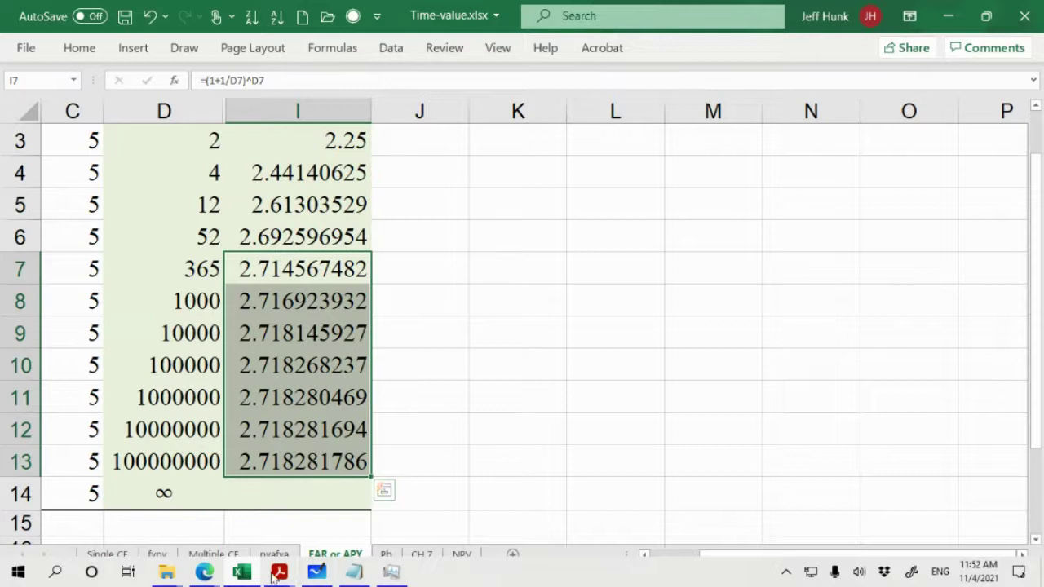
pyautogui.moveTo(315, 575)
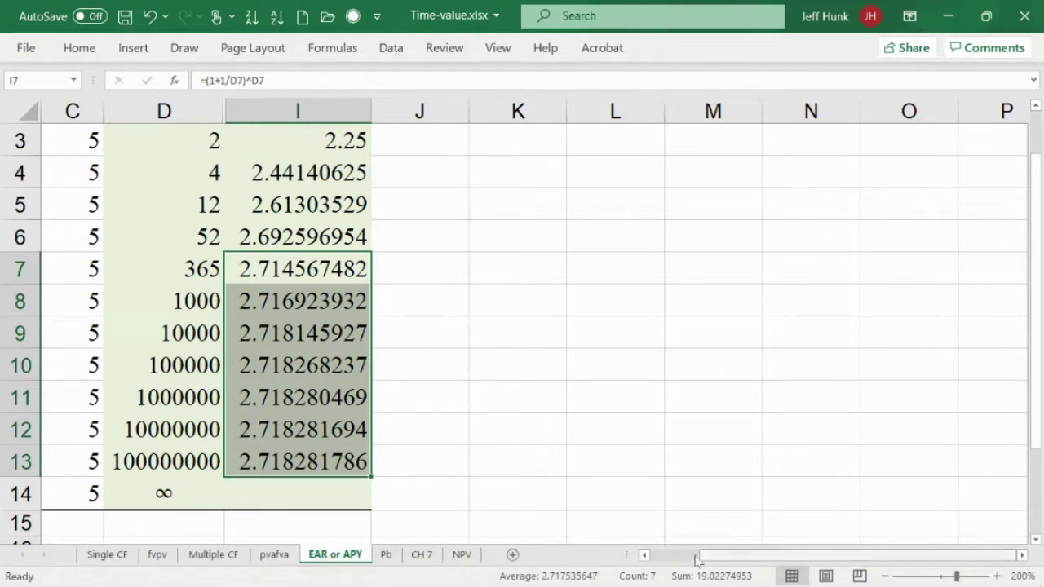
# Review the table from its header row and PV column, and switch to the handwritten compounding formula notes in Microsoft Whiteboard
pyautogui.hscroll(-2, 688, 552)
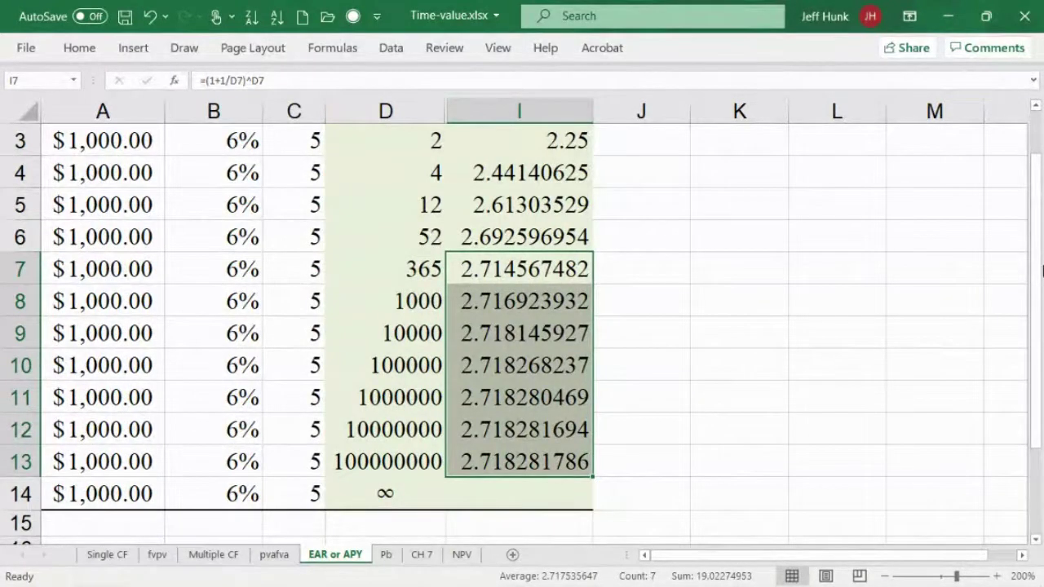
pyautogui.moveTo(1037, 269); pyautogui.dragTo(1037, 249)
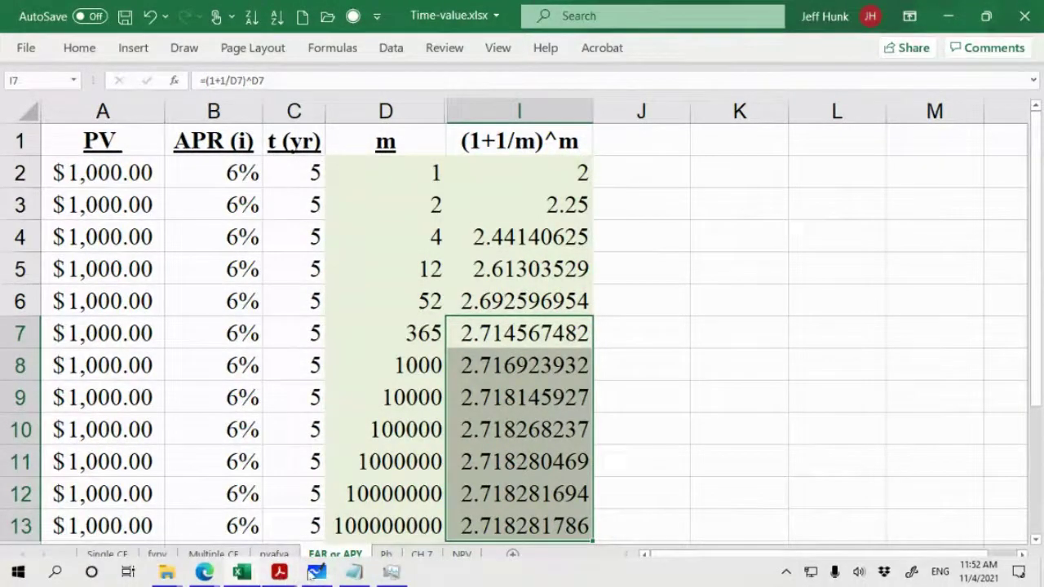
pyautogui.click(315, 572)
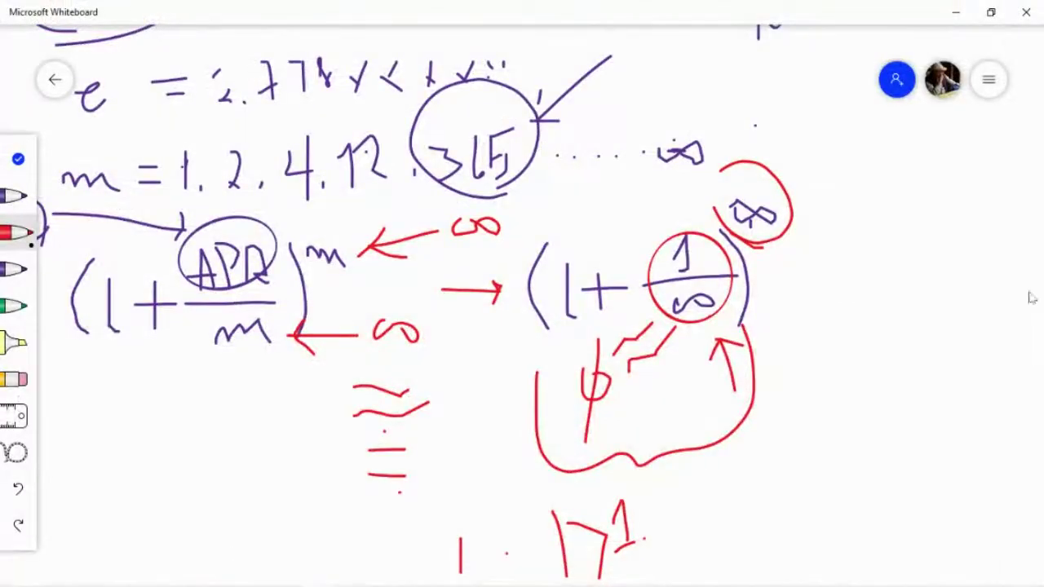